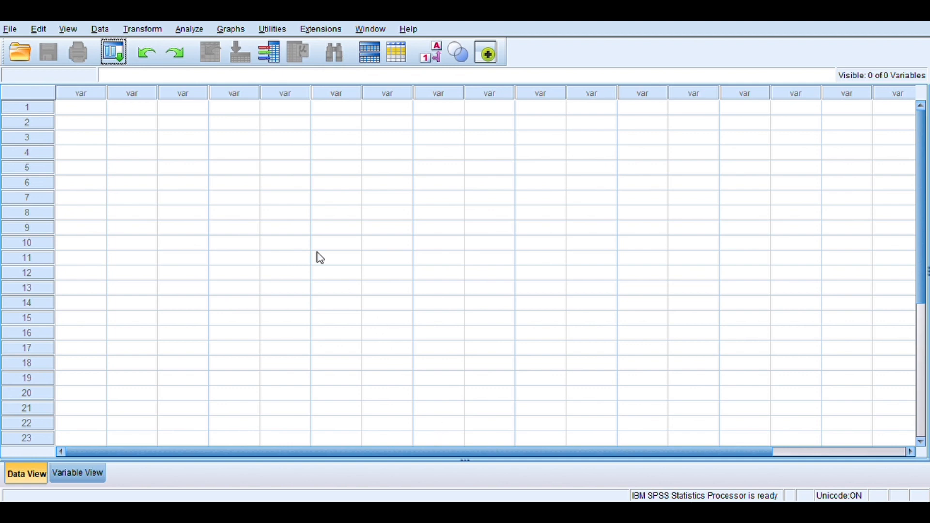
Enter the 2019 percentages 27.27, 30.20, 30.67, 30.67 and 26.44 in rows 1 to 5 of the first data column
{"action": "left_click", "coordinate": [88, 110]}
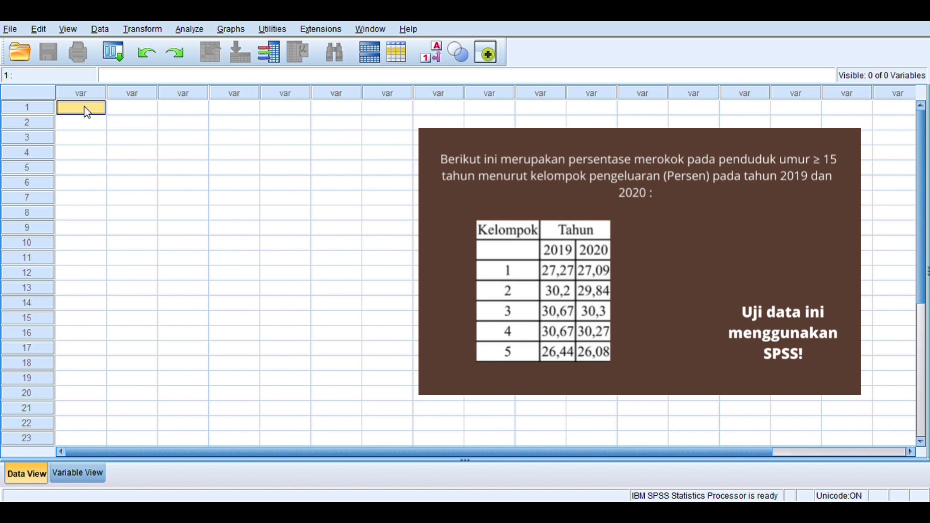
{"action": "type", "text": "27.27"}
{"action": "left_click", "coordinate": [89, 127]}
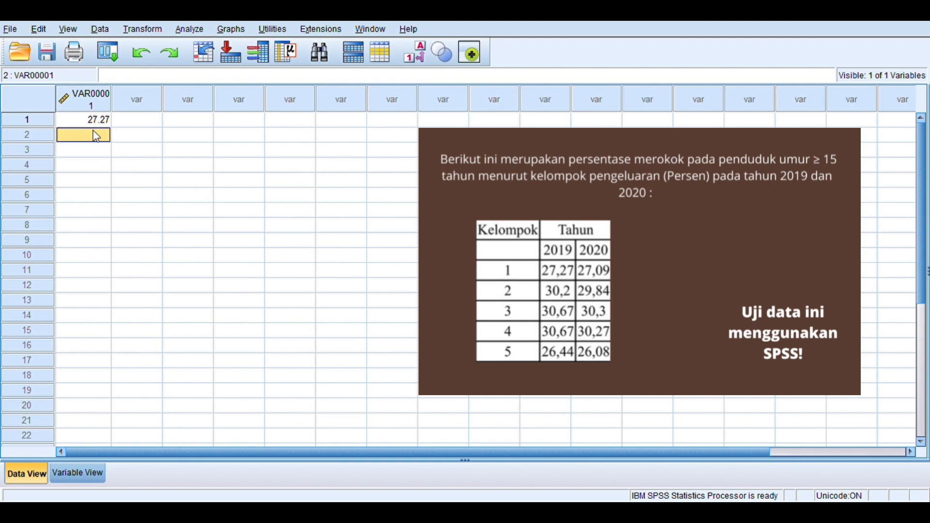
{"action": "type", "text": "30."}
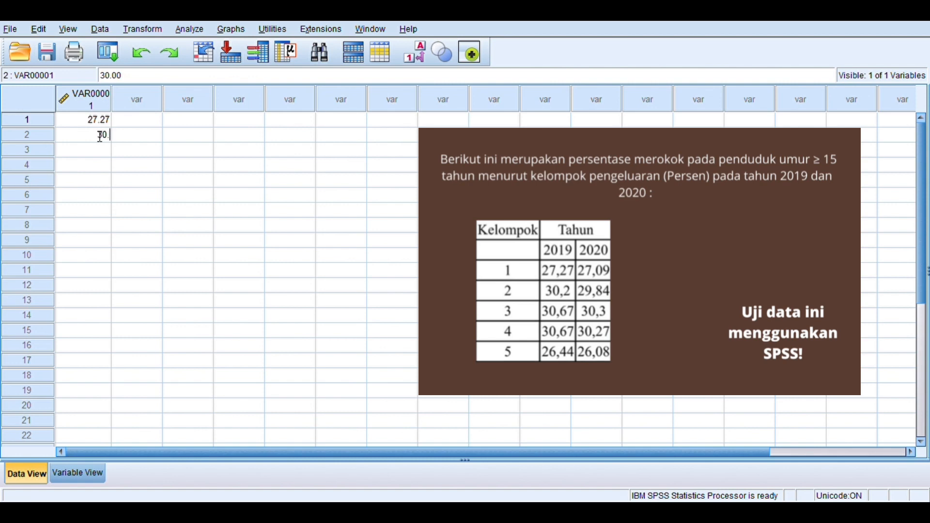
{"action": "type", "text": "20"}
{"action": "key", "text": "Return"}
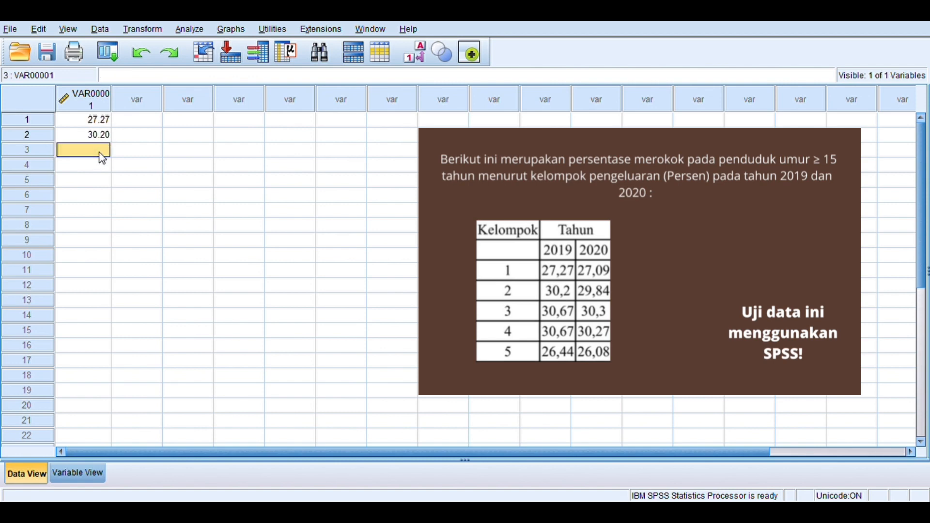
{"action": "type", "text": "30."}
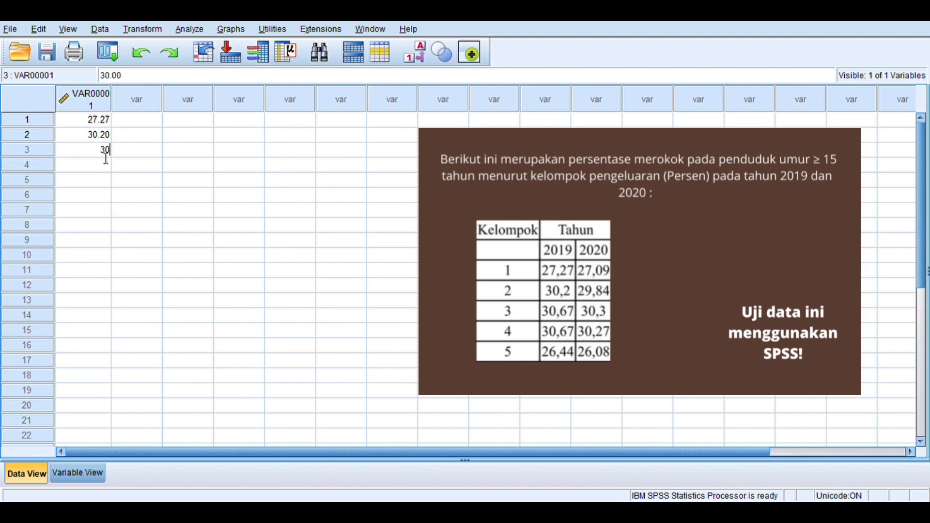
{"action": "type", "text": "67"}
{"action": "left_click", "coordinate": [103, 166]}
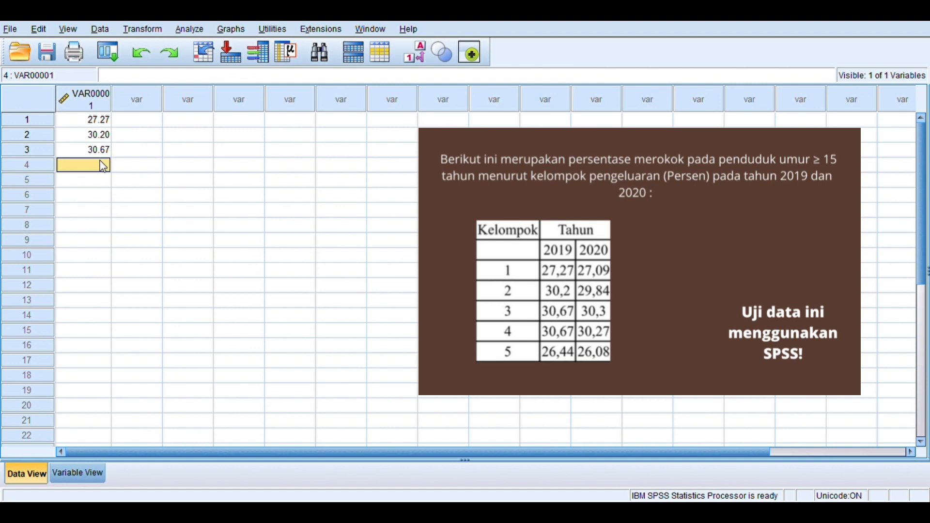
{"action": "type", "text": "30.67"}
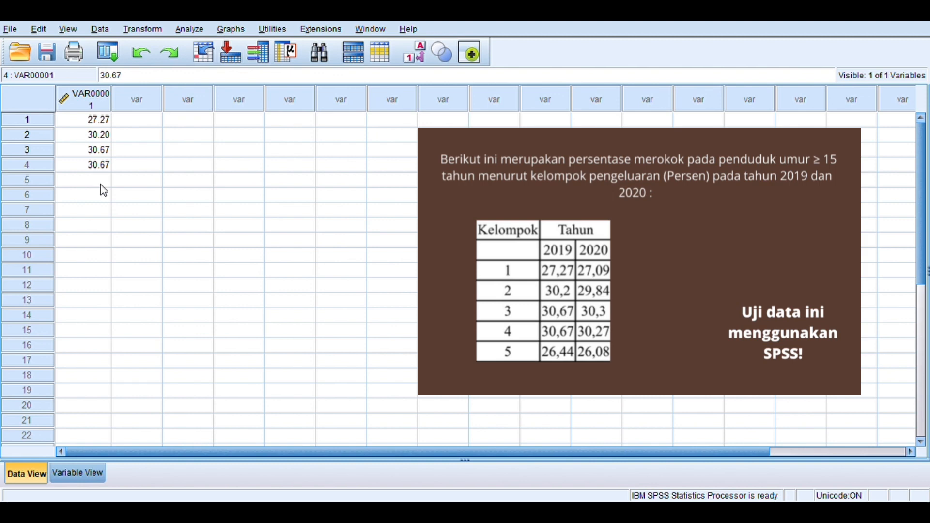
{"action": "key", "text": "Return"}
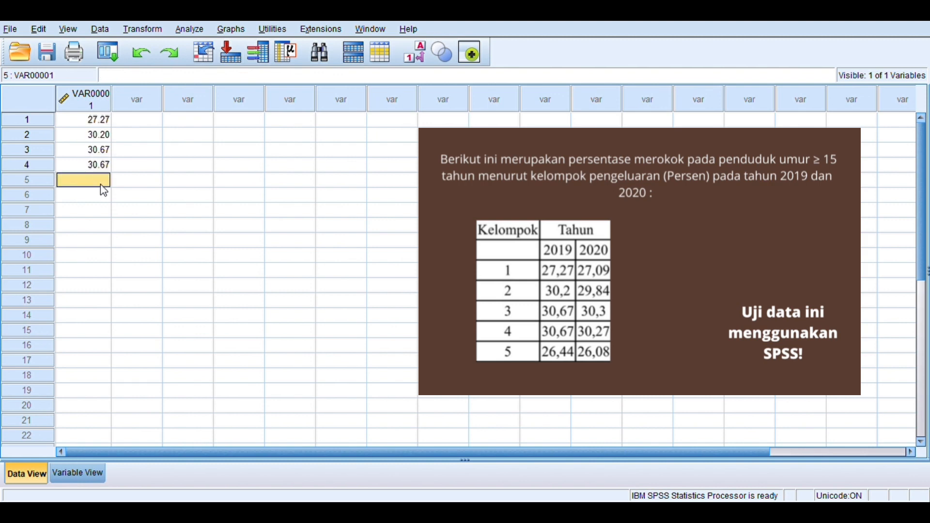
{"action": "type", "text": "26"}
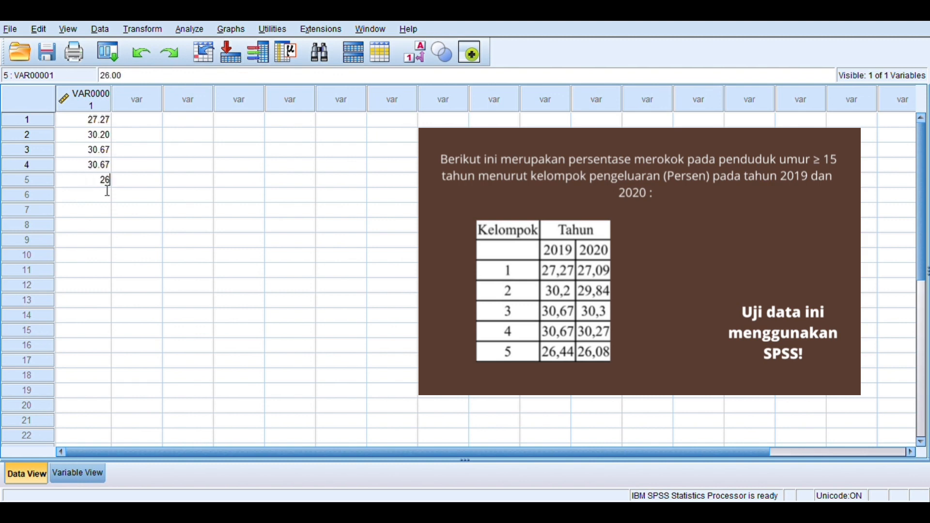
{"action": "type", "text": ".44"}
Enter the 2020 percentages 27.09, 29.84, 30.3, 30.27 and 26.08 in rows 1 to 5 of the second data column
{"action": "left_click", "coordinate": [135, 123]}
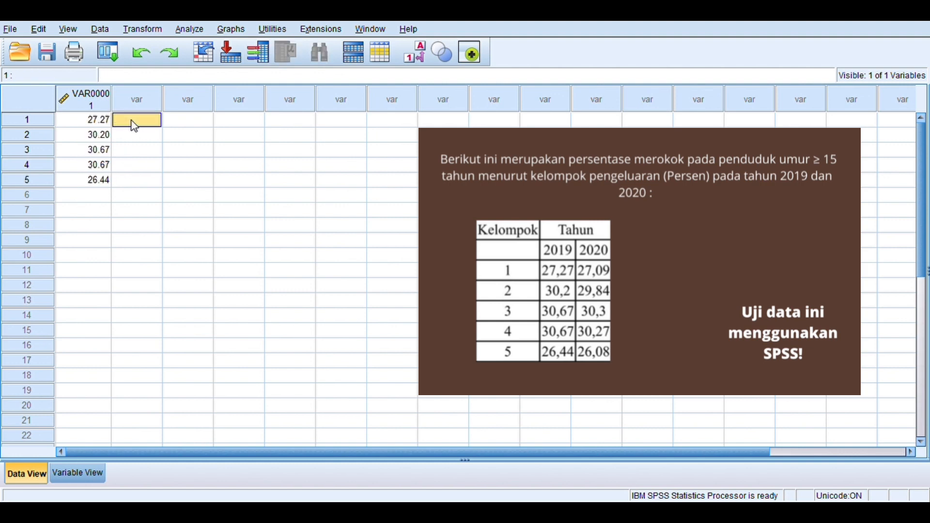
{"action": "type", "text": "27.09"}
{"action": "key", "text": "Return"}
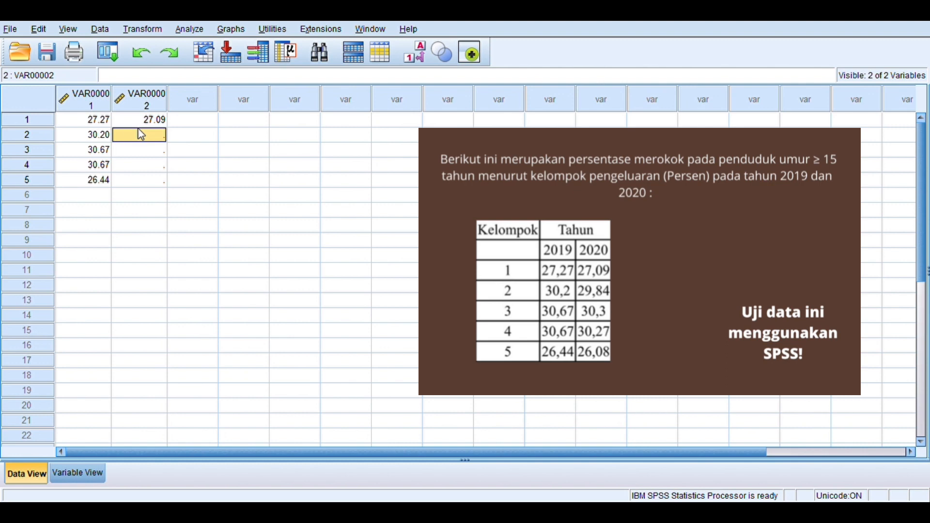
{"action": "type", "text": "29."}
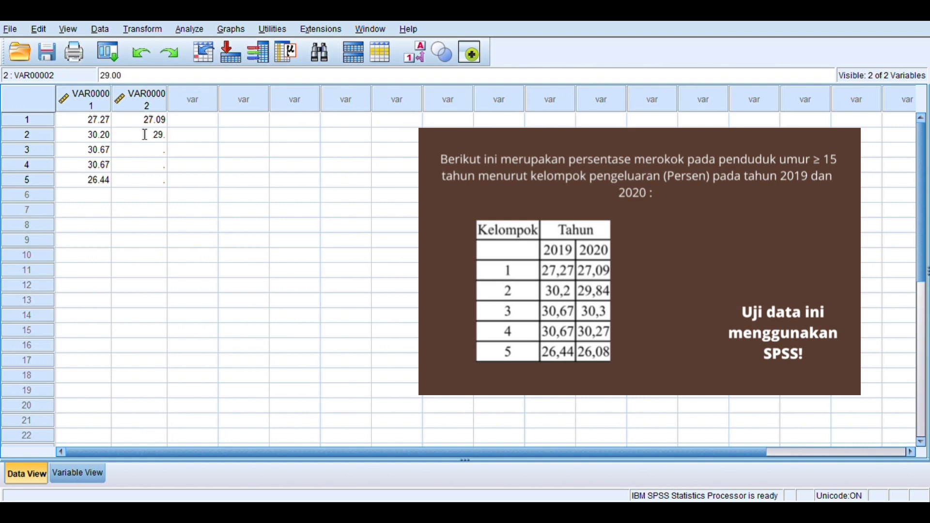
{"action": "type", "text": "84"}
{"action": "left_click", "coordinate": [156, 150]}
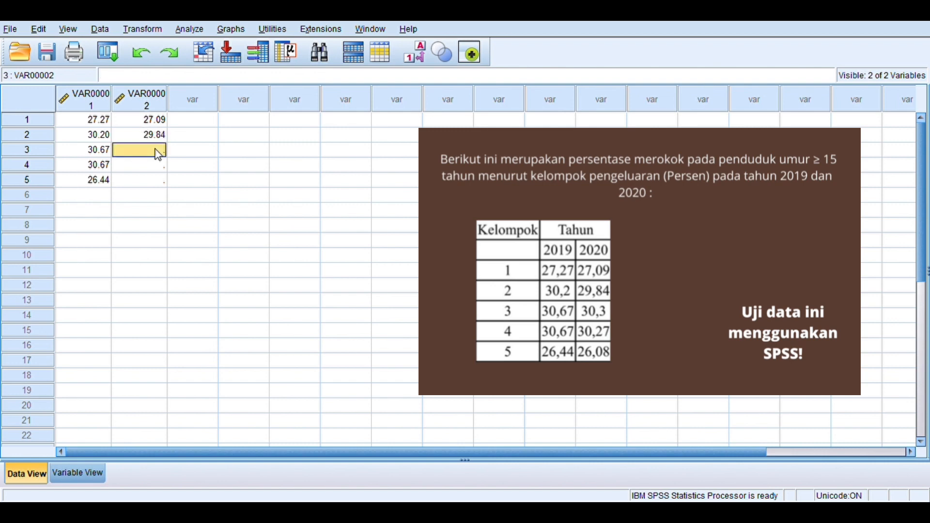
{"action": "type", "text": "30.3"}
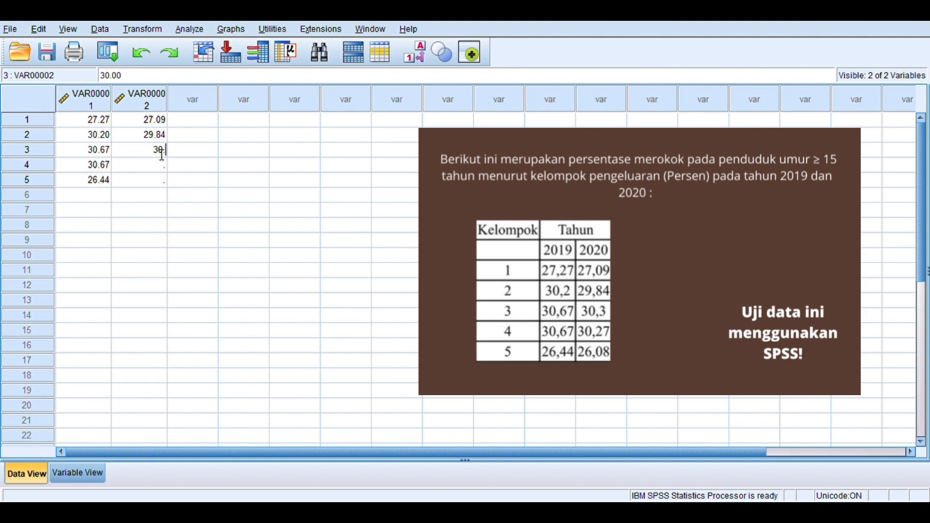
{"action": "left_click", "coordinate": [161, 159]}
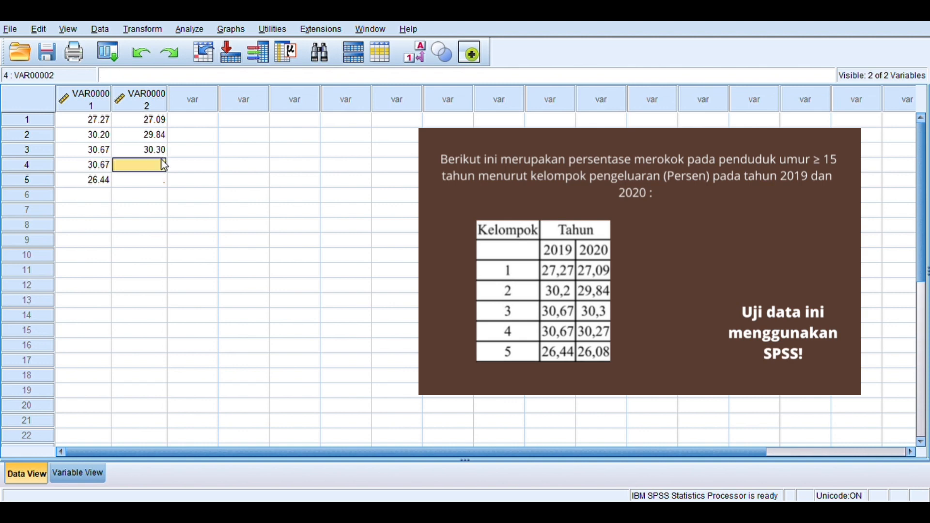
{"action": "type", "text": "30.2"}
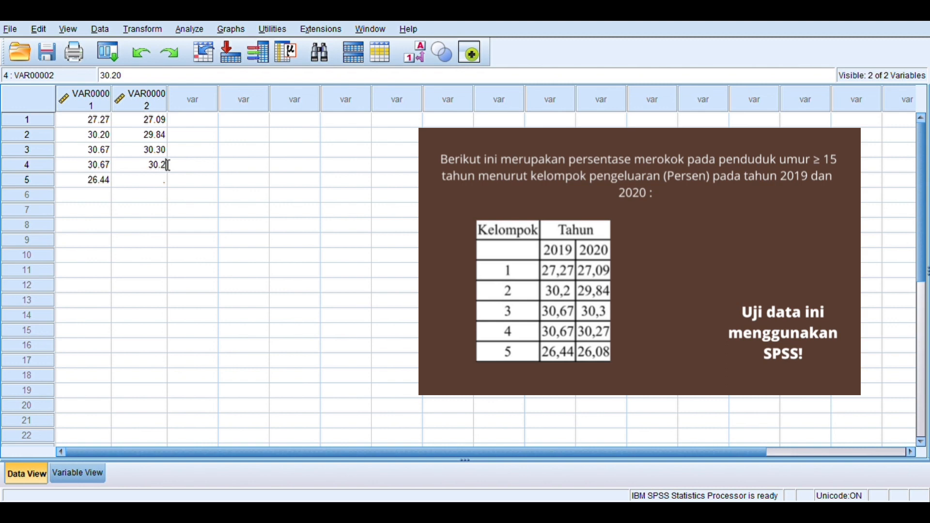
{"action": "type", "text": "7"}
{"action": "left_click", "coordinate": [156, 179]}
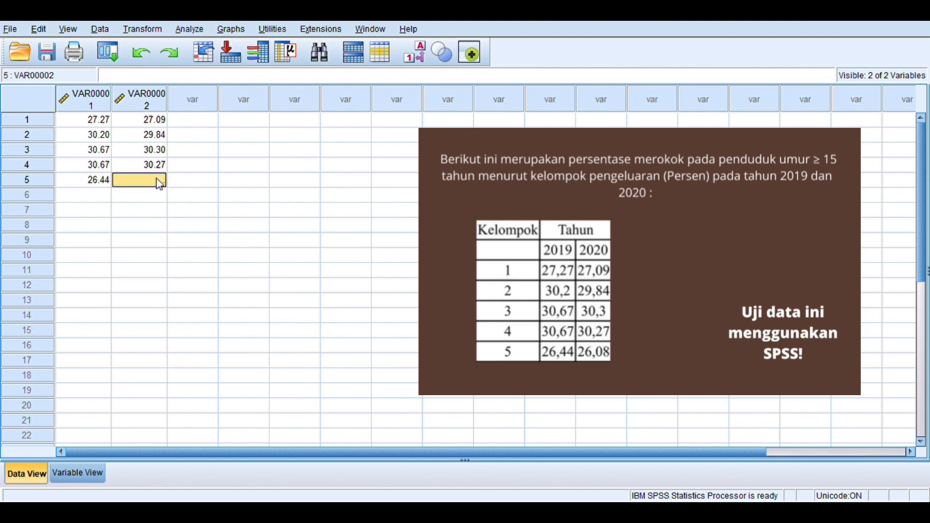
{"action": "type", "text": "26"}
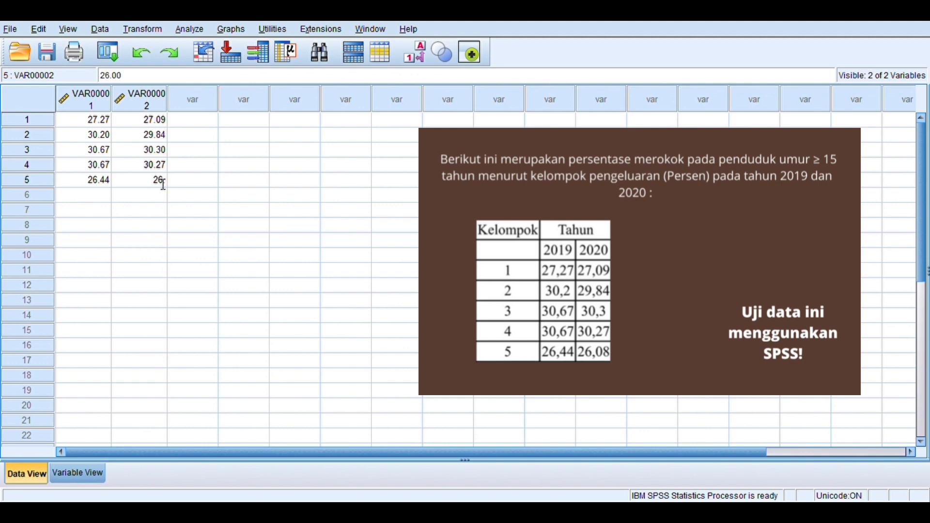
{"action": "type", "text": ".08"}
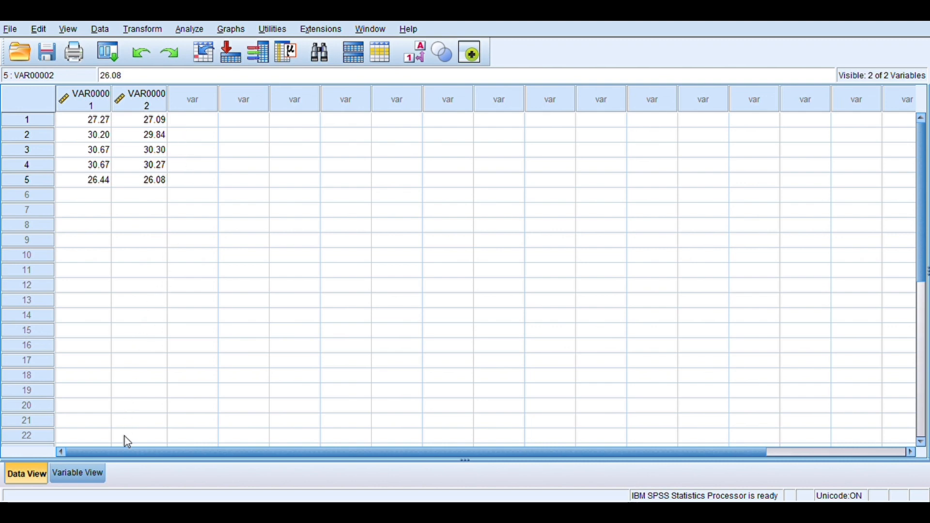
Rename the first variable Tahun_2019 and the second variable Tahun_2020 in the variable definitions
{"action": "left_click", "coordinate": [92, 481]}
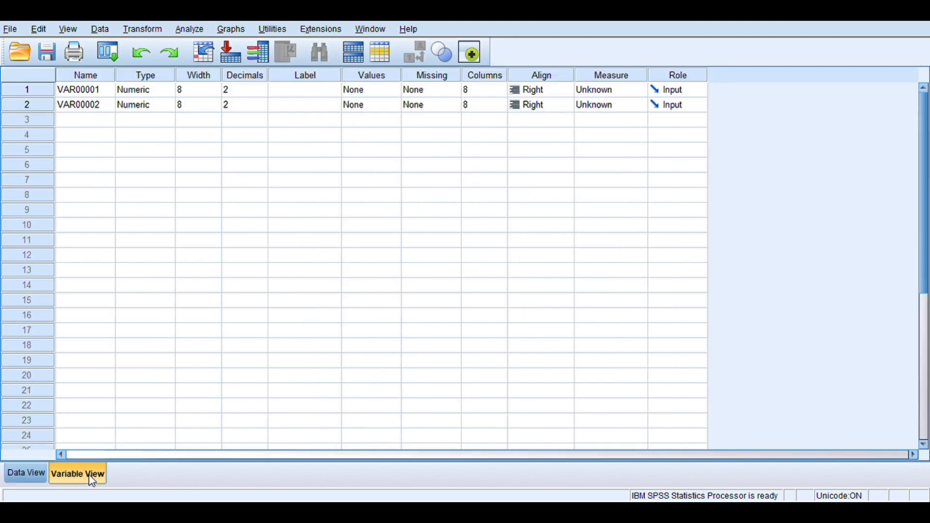
{"action": "left_click", "coordinate": [107, 93]}
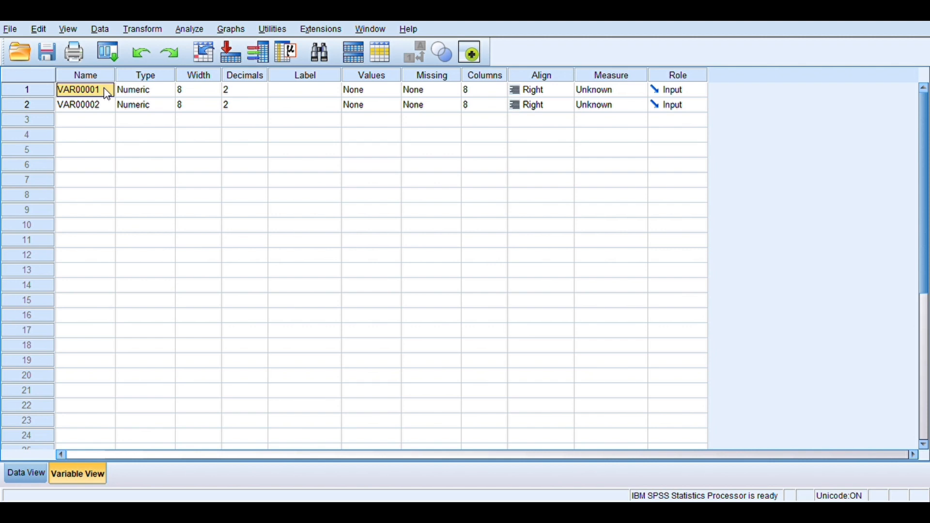
{"action": "key", "text": "BackSpace"}
{"action": "type", "text": "Tahun_2019"}
{"action": "left_click", "coordinate": [111, 105]}
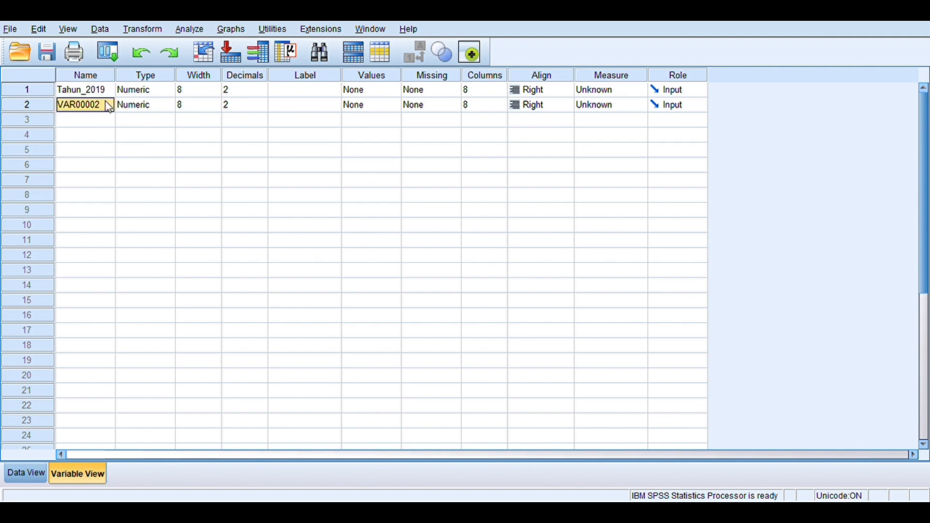
{"action": "key", "text": "BackSpace"}
{"action": "type", "text": "Y"}
{"action": "key", "text": "BackSpace"}
{"action": "type", "text": "Tahun_2020"}
Label the two variables "tahun 2019" and "tahun 2020" respectively
{"action": "left_click", "coordinate": [315, 89]}
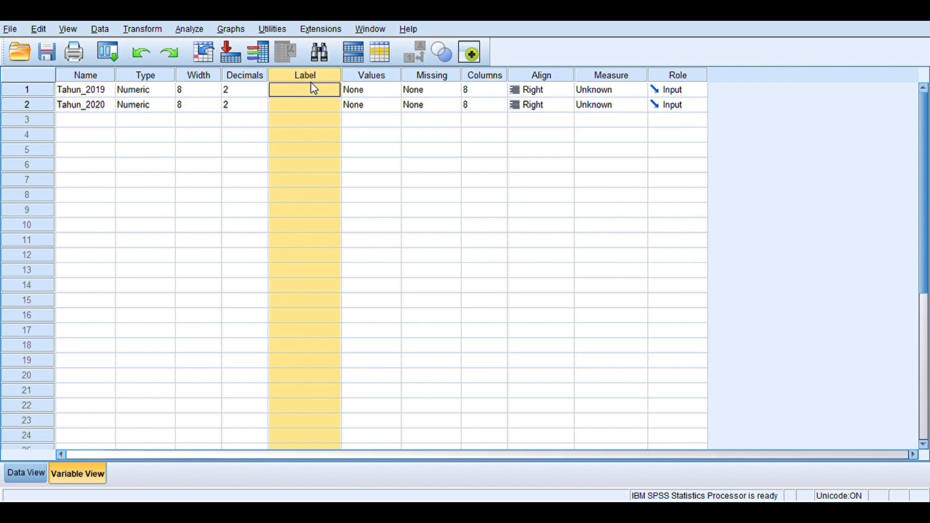
{"action": "left_click", "coordinate": [314, 93]}
{"action": "type", "text": "tahun 2019"}
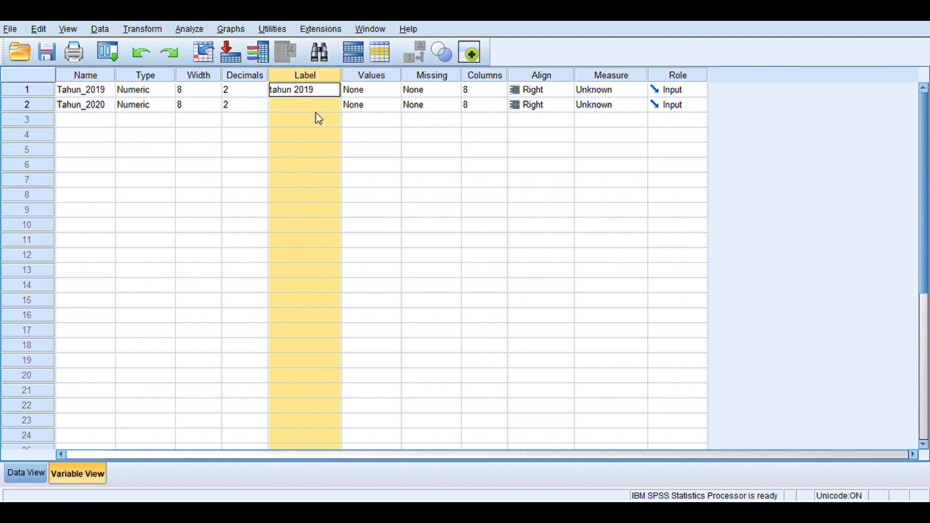
{"action": "key", "text": "Return"}
{"action": "type", "text": "tahun 2020"}
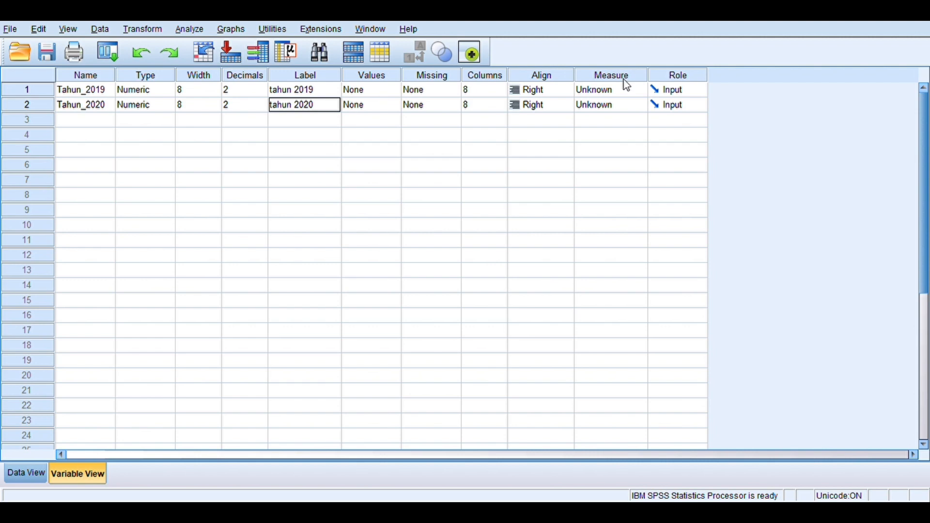
Set the measurement level of both Tahun_2019 and Tahun_2020 to Scale
{"action": "left_click", "coordinate": [623, 91]}
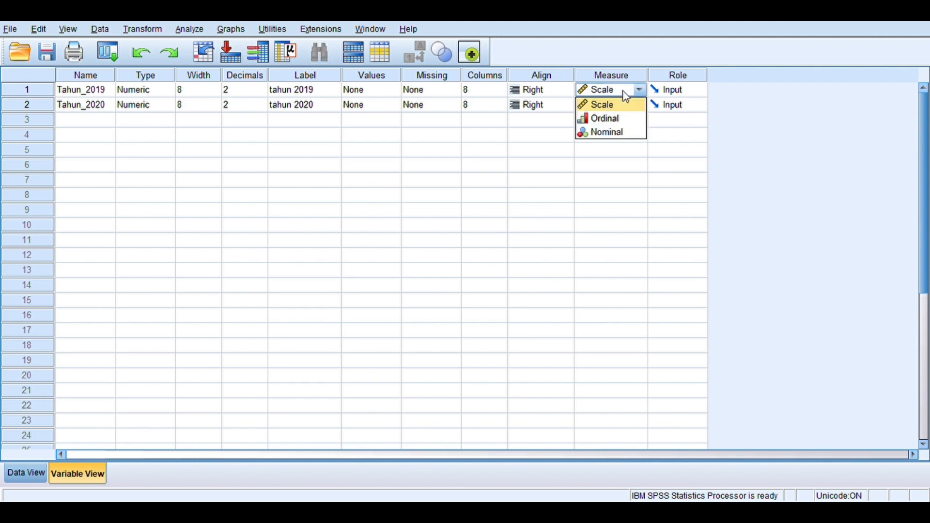
{"action": "left_click", "coordinate": [628, 110]}
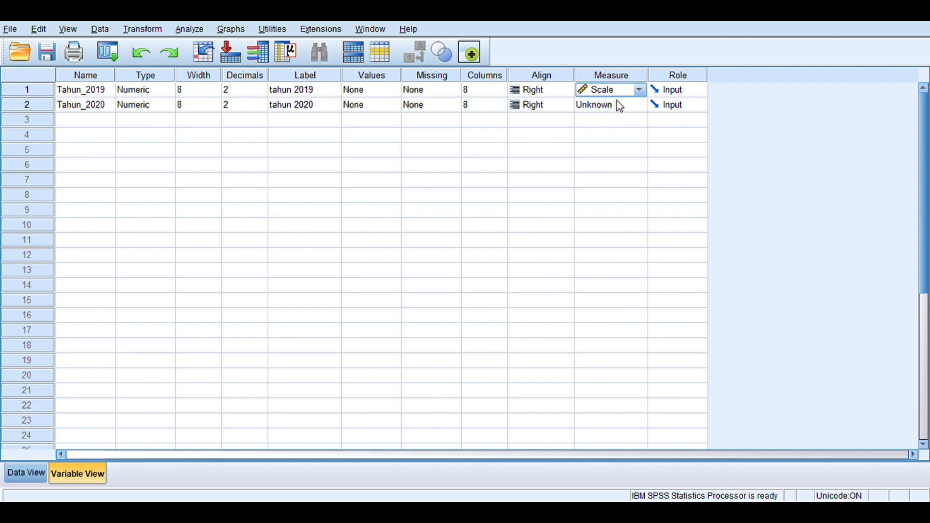
{"action": "left_click", "coordinate": [617, 105]}
{"action": "left_click", "coordinate": [623, 120]}
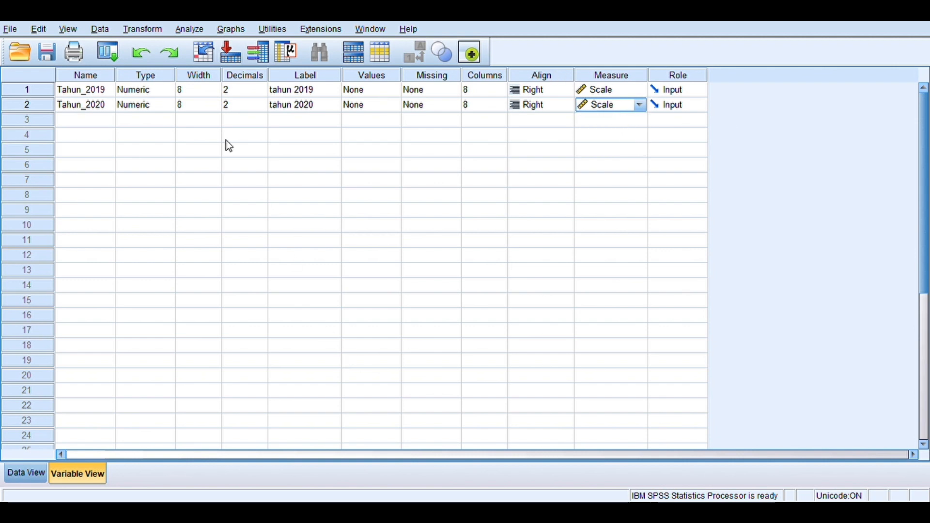
Run a two-tailed bivariate correlation of Tahun 2019 and Tahun 2020 with Pearson and Spearman coefficients, flagging significant correlations
{"action": "left_click", "coordinate": [47, 478]}
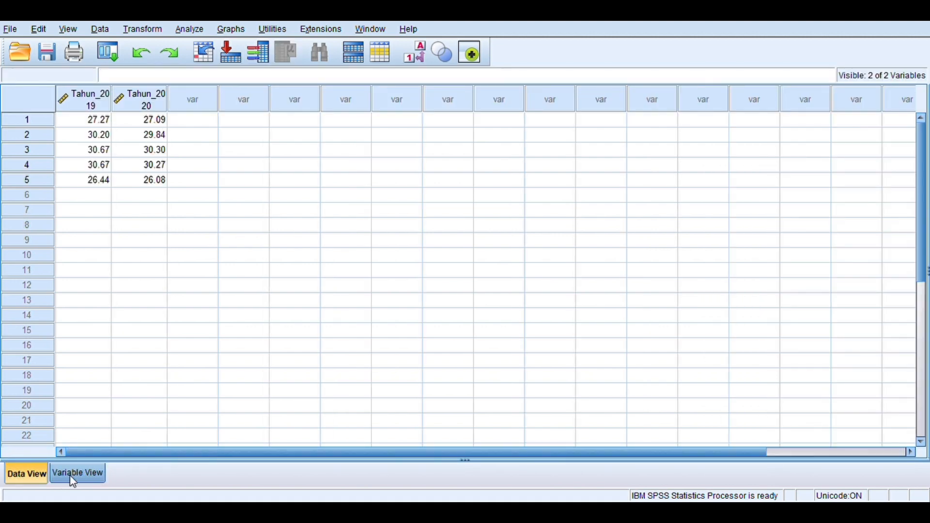
{"action": "left_click", "coordinate": [73, 477]}
{"action": "left_click", "coordinate": [40, 477]}
{"action": "left_click", "coordinate": [196, 31]}
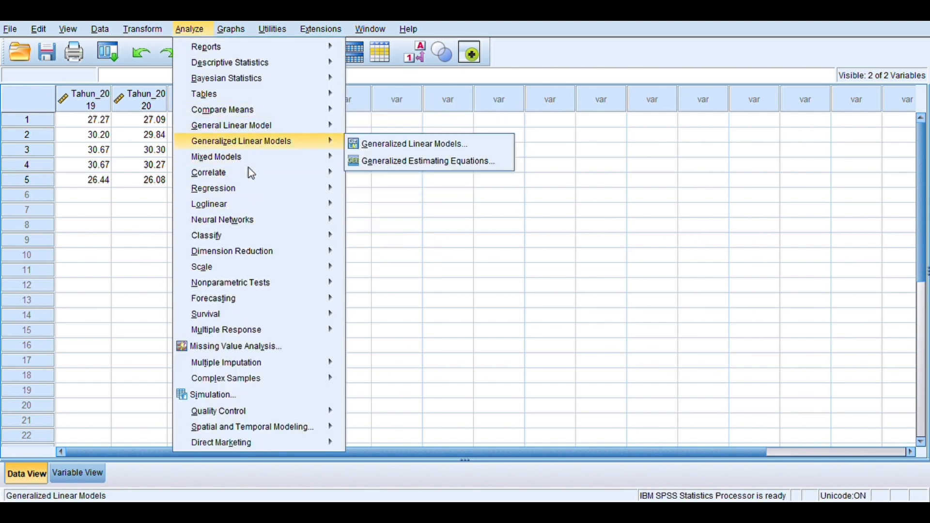
{"action": "mouse_move", "coordinate": [250, 181]}
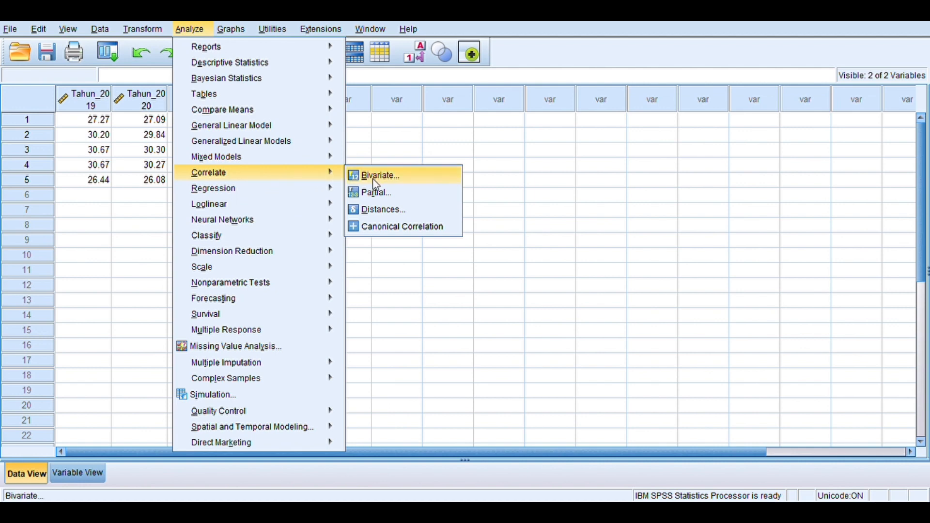
{"action": "left_click", "coordinate": [383, 190]}
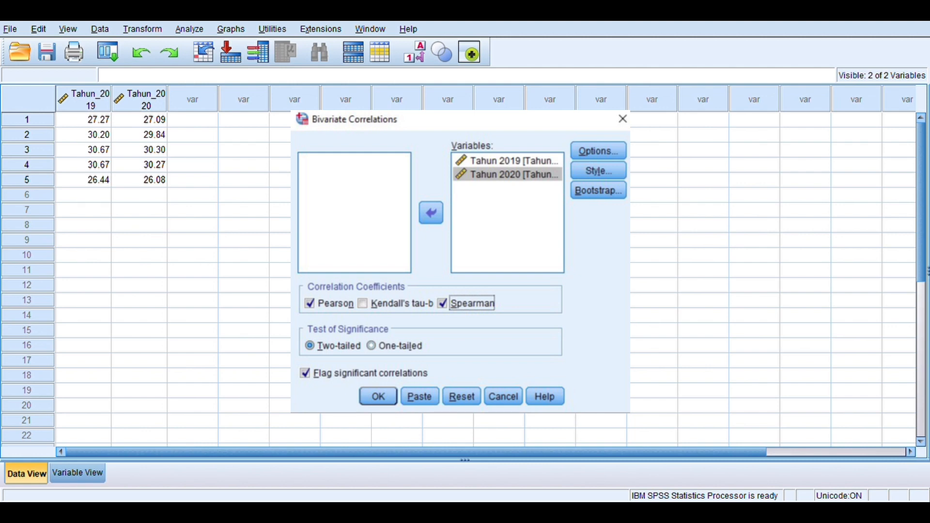
{"action": "left_click", "coordinate": [378, 397]}
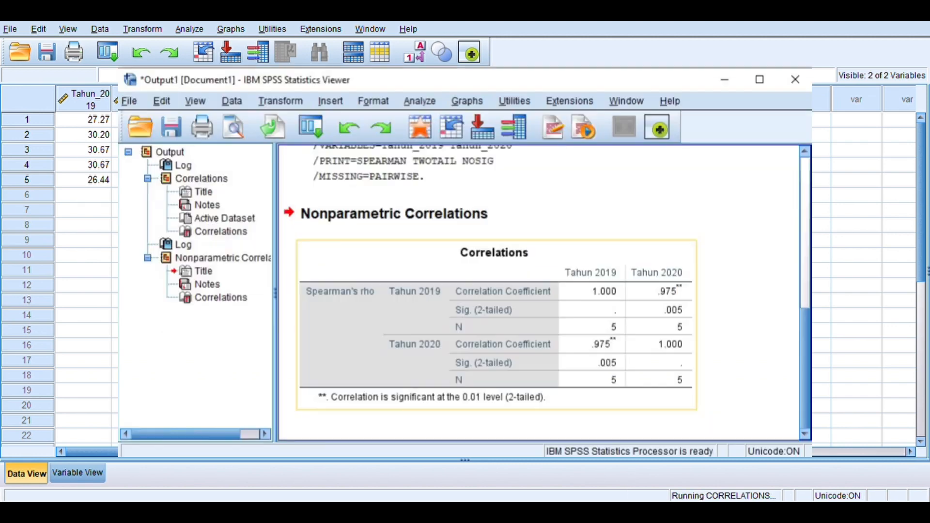